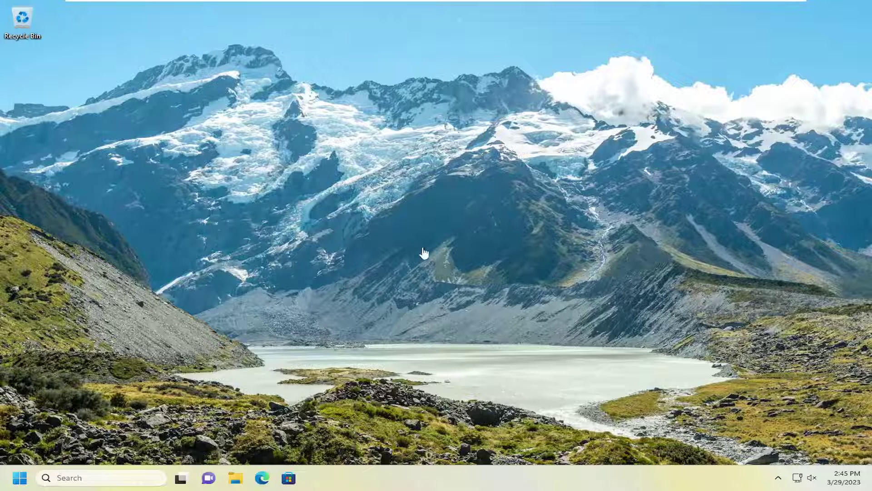
Step: Find 'xbox' in Add or remove programs and open the Xbox app's Advanced options
click(83, 479)
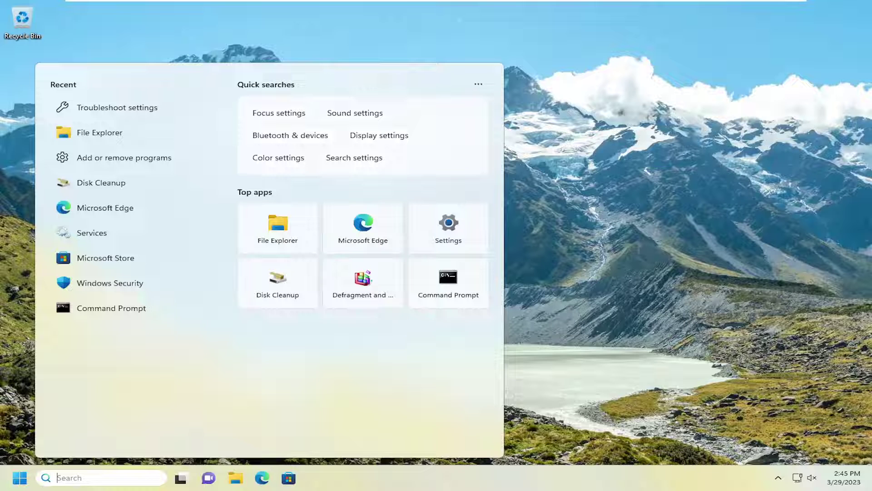
text(programs)
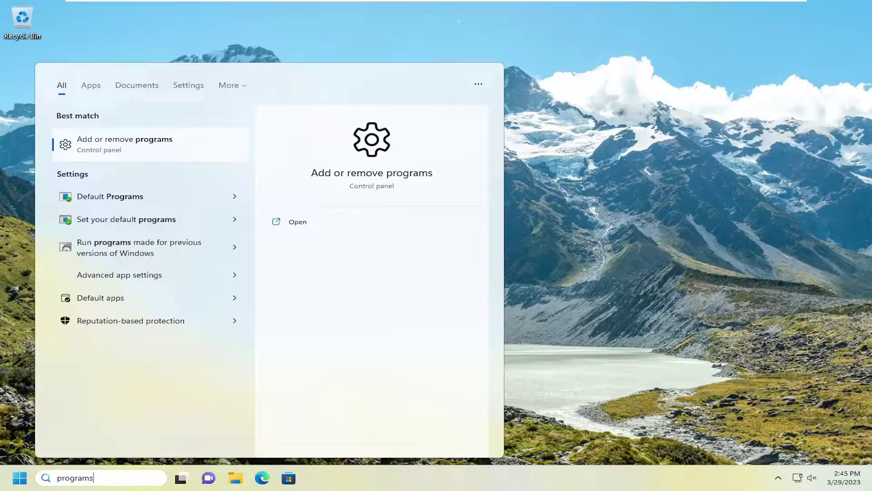
click(116, 142)
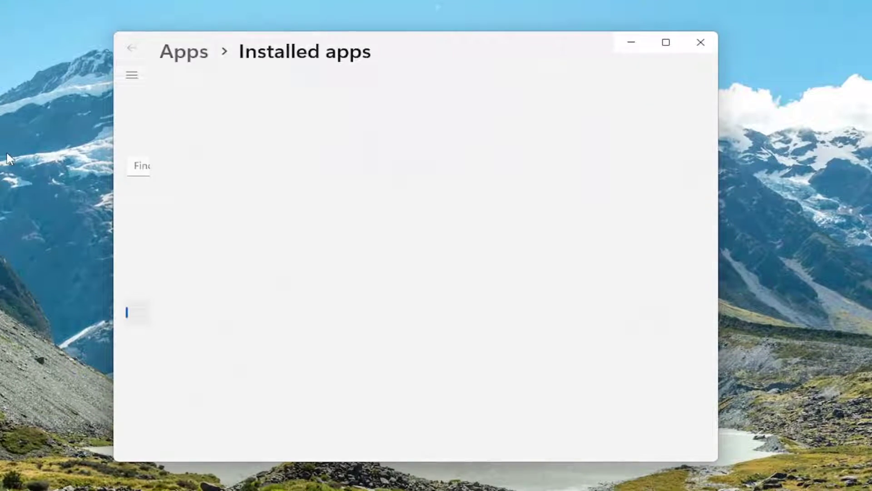
click(455, 118)
text(xbox)
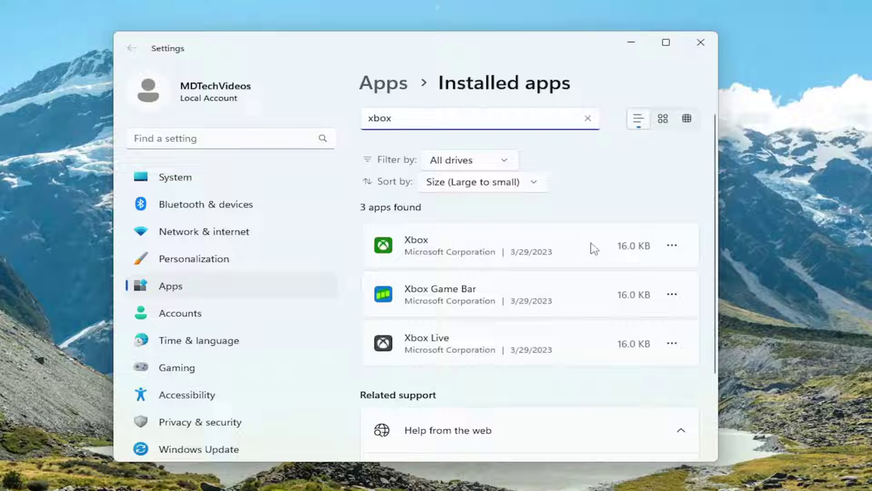
click(672, 245)
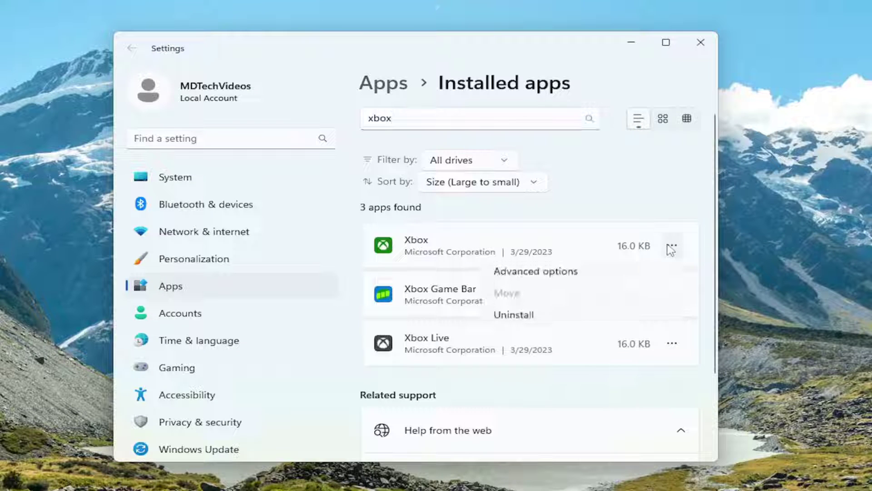
click(564, 278)
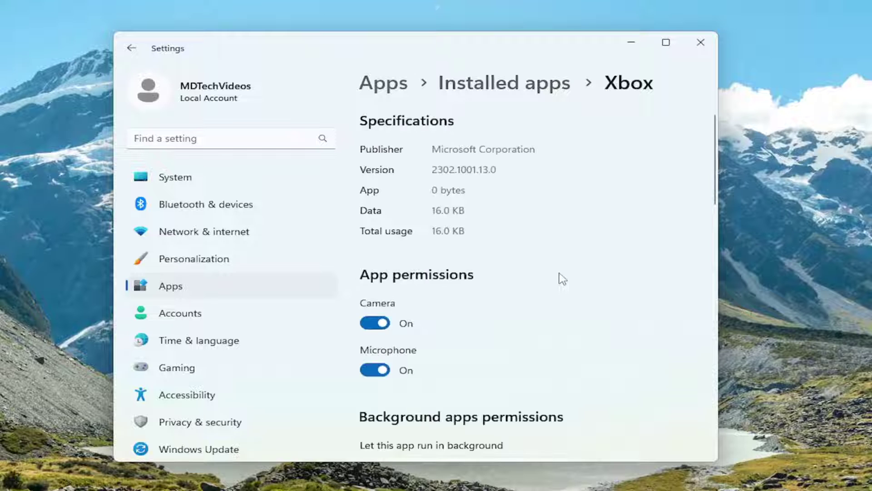
Step: Repair the Xbox app, then reset it, confirming deletion of its data
scroll(557, 276, down, 15)
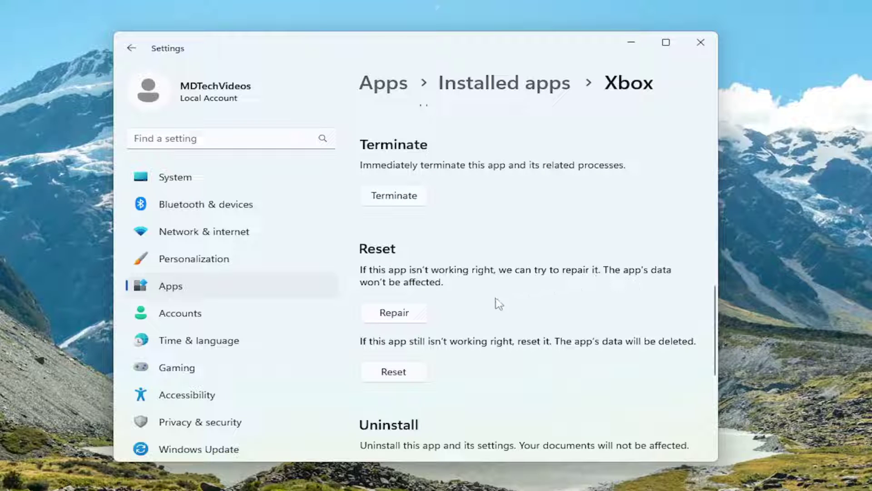
click(397, 315)
click(393, 373)
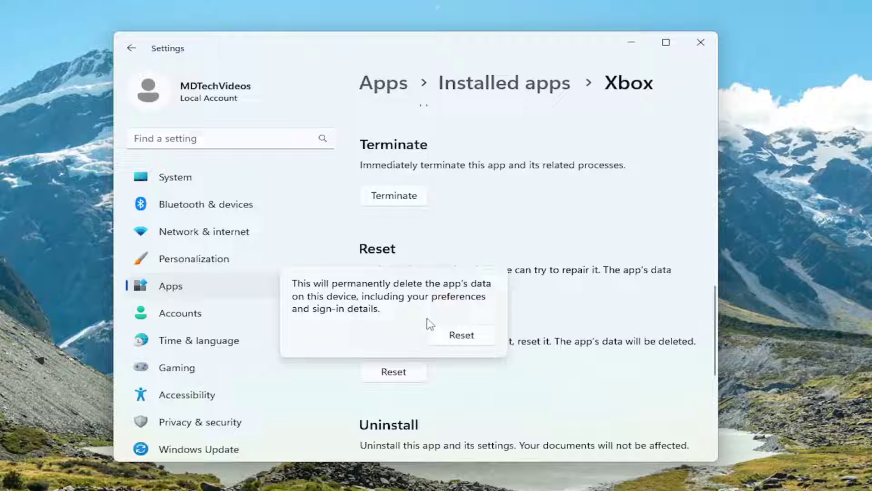
click(469, 340)
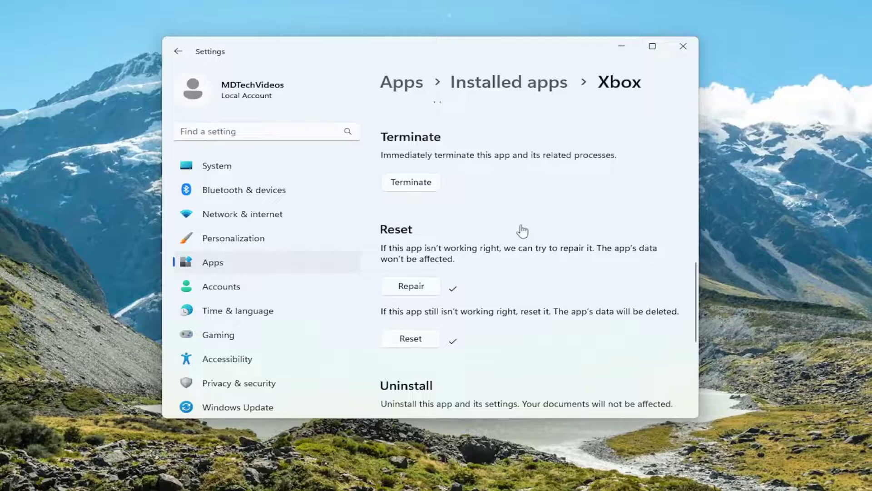
Step: Close Settings and restart the PC from the Start button's Shut down or sign out menu
click(683, 45)
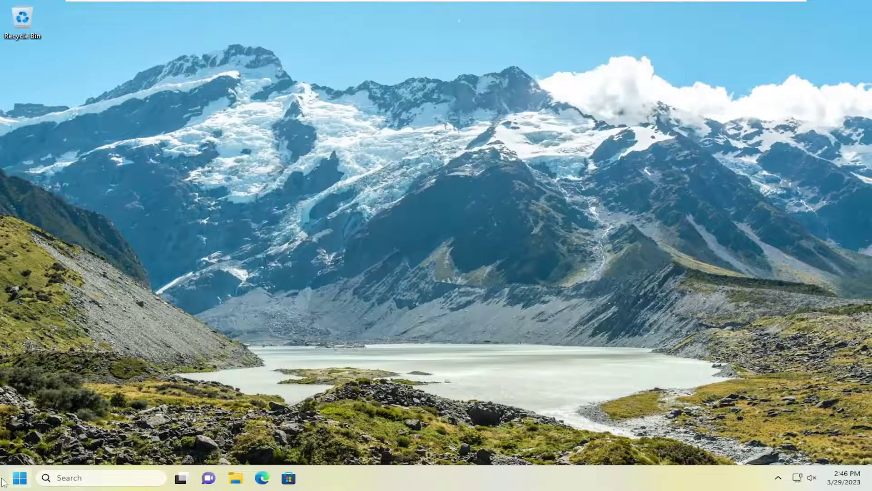
right_click(20, 478)
mouse_move(64, 431)
Step: Search 'powershell' and run Windows PowerShell as administrator
click(81, 478)
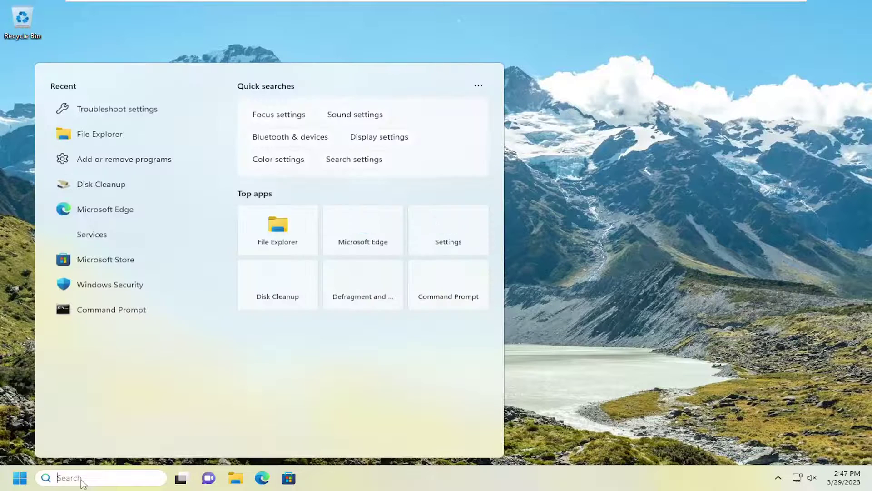
text(powershell)
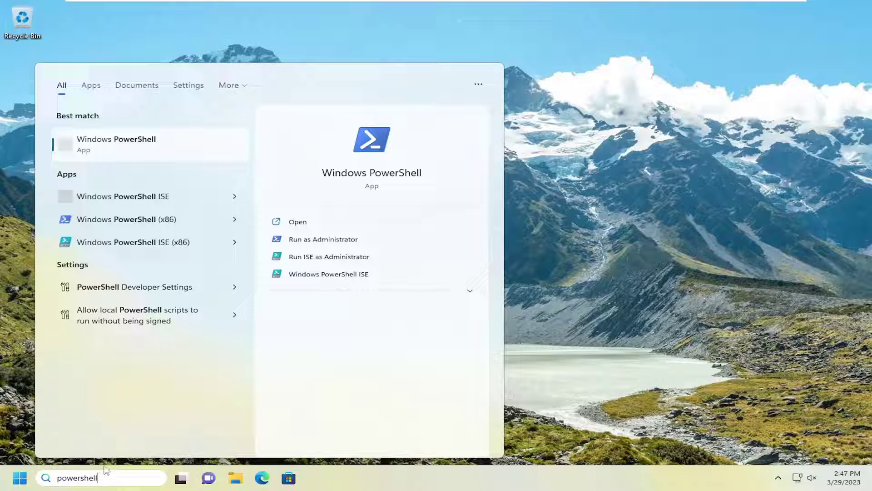
right_click(120, 146)
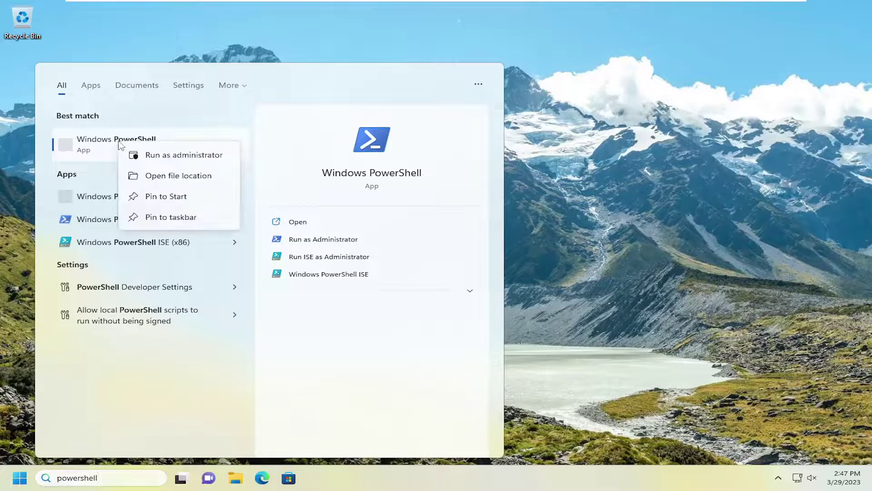
click(165, 155)
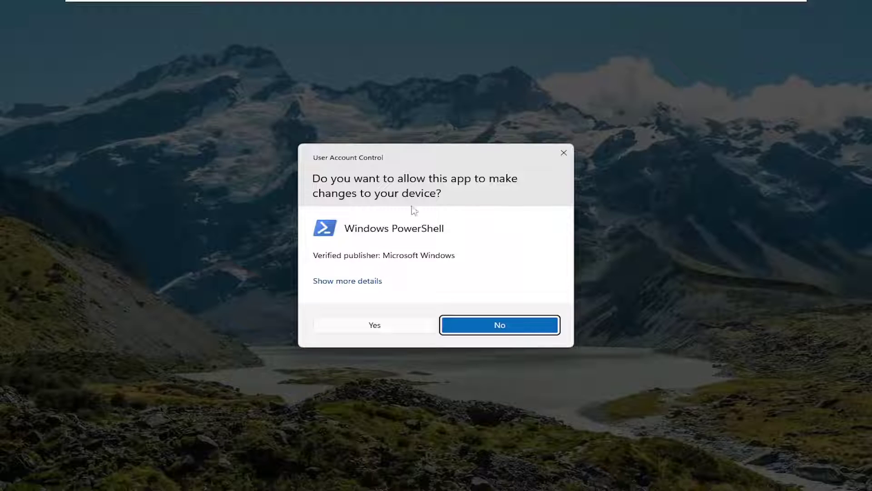
Step: Approve the UAC prompt and run Get-AppXPackage *xboxapp* | Remove-AppXPackage in PowerShell
click(375, 325)
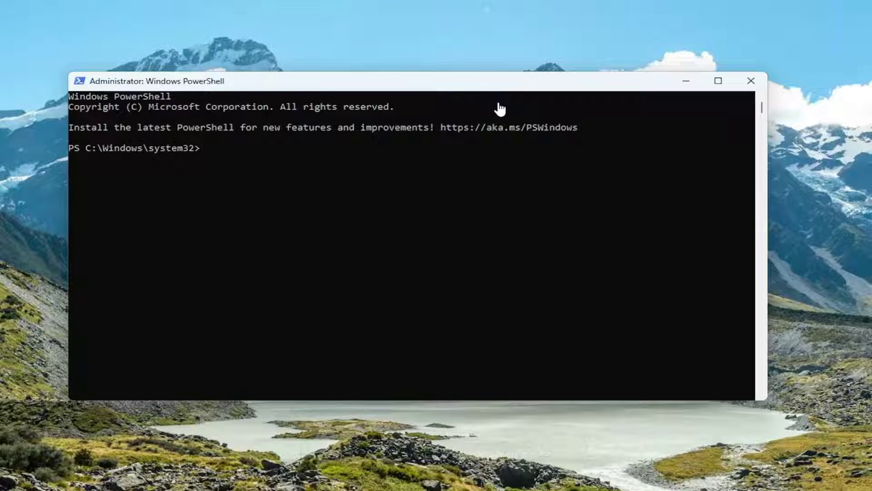
right_click(389, 85)
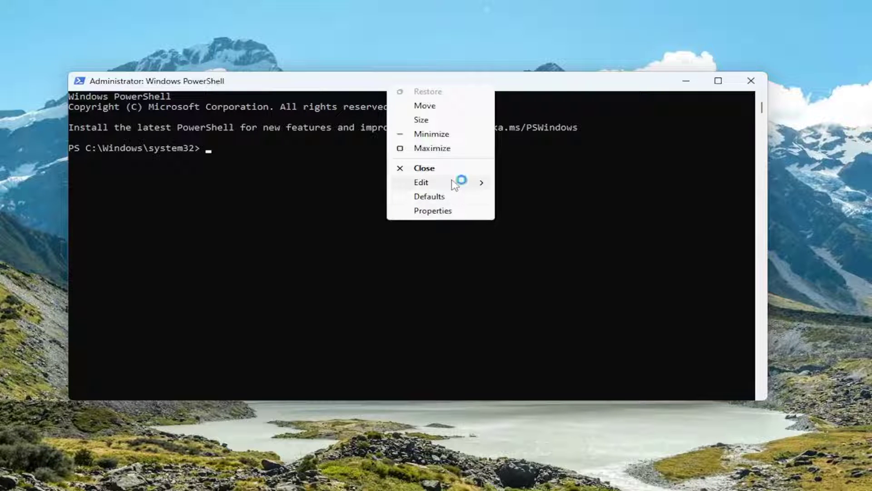
mouse_move(453, 181)
click(522, 211)
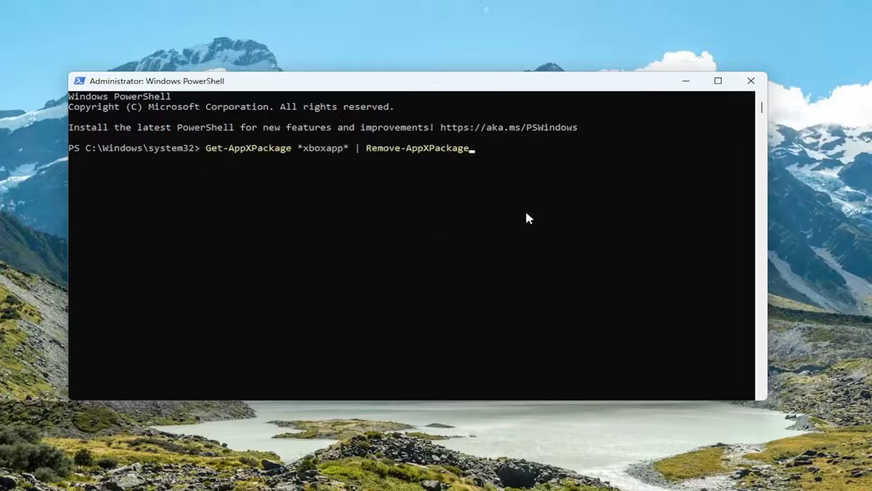
key(Return)
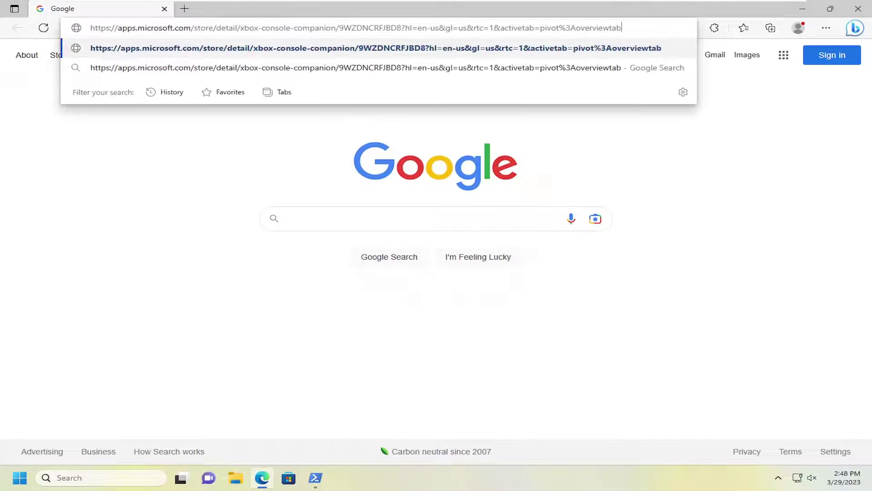
Step: Load the Xbox Console Companion Store page in Edge and choose Get in Store app
key(Return)
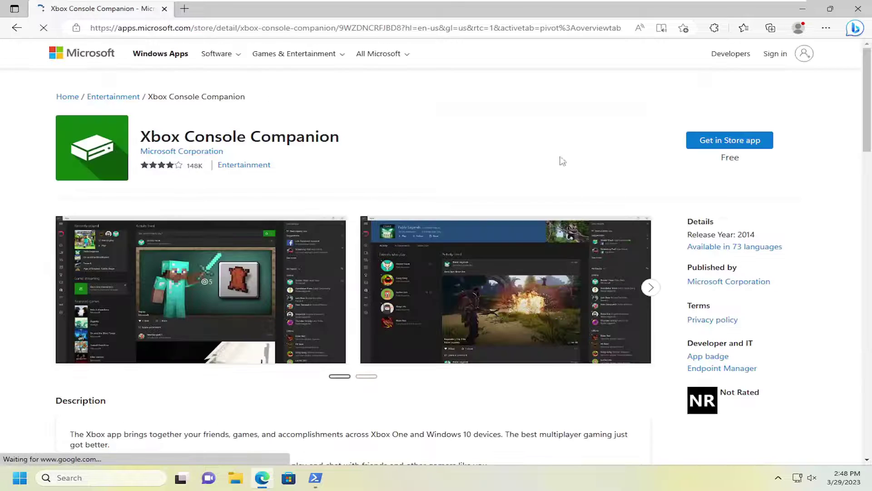
click(732, 143)
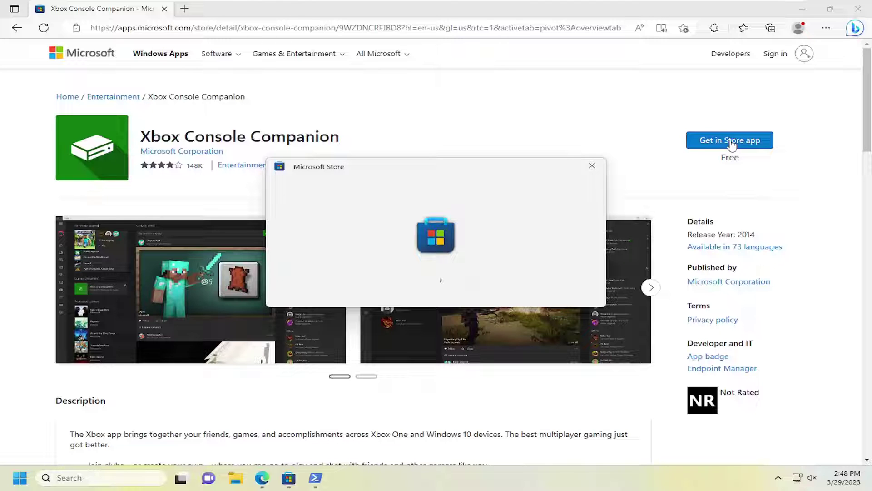
Step: Close Edge and PowerShell, then install Xbox Console Companion with Get
click(866, 4)
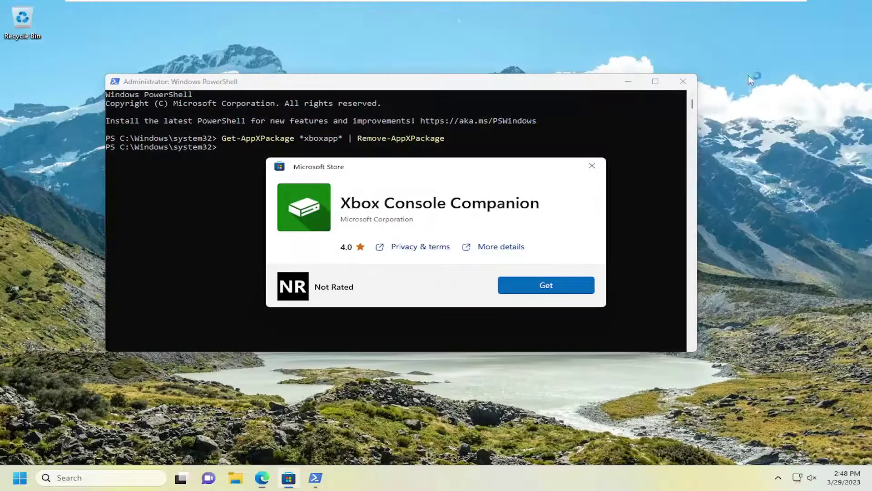
click(683, 82)
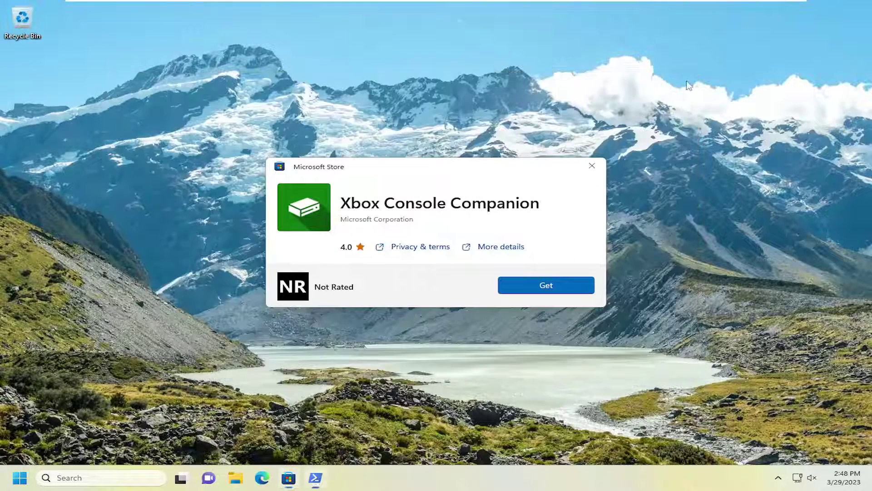
click(541, 289)
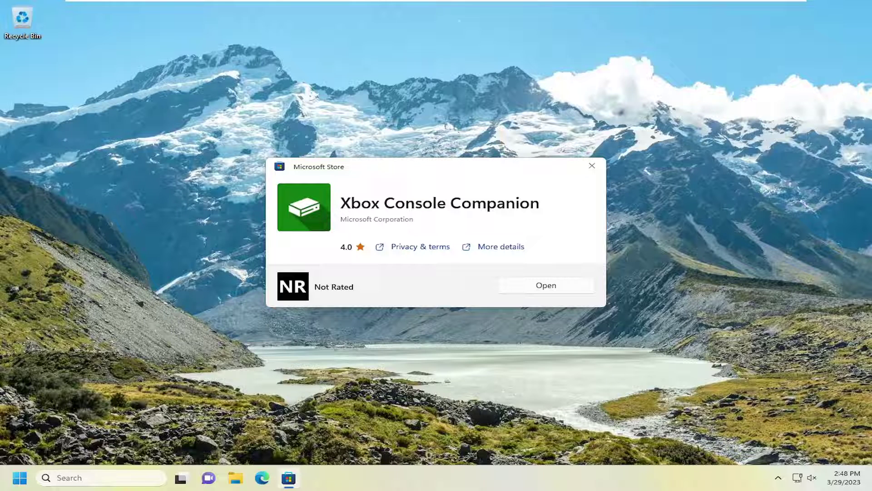
Step: Open Xbox Console Companion, dismiss the sign-in prompt, close it and reopen it
click(539, 289)
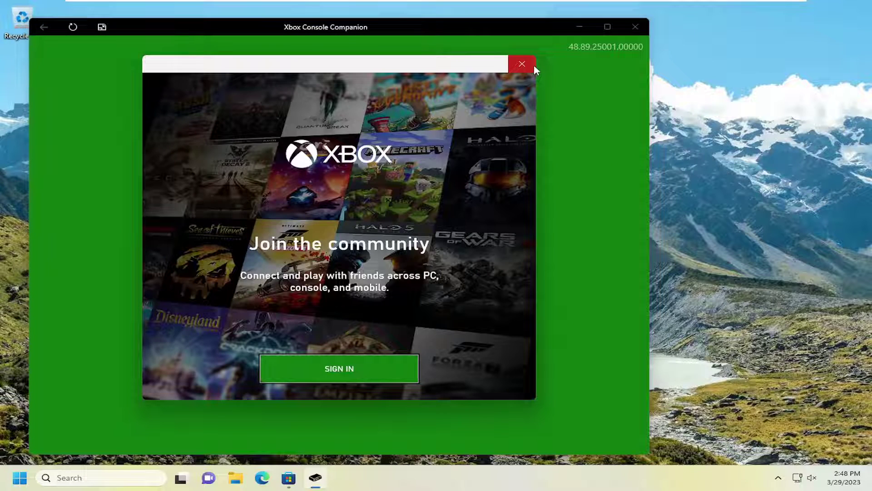
click(522, 64)
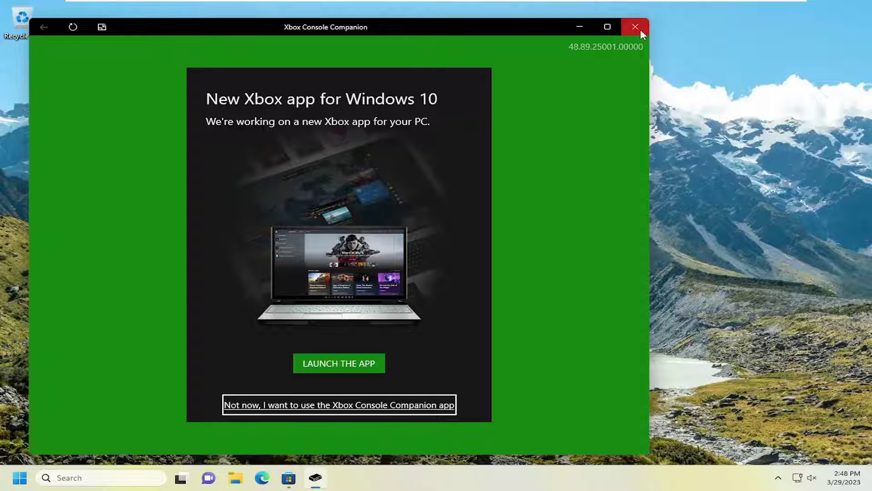
click(636, 27)
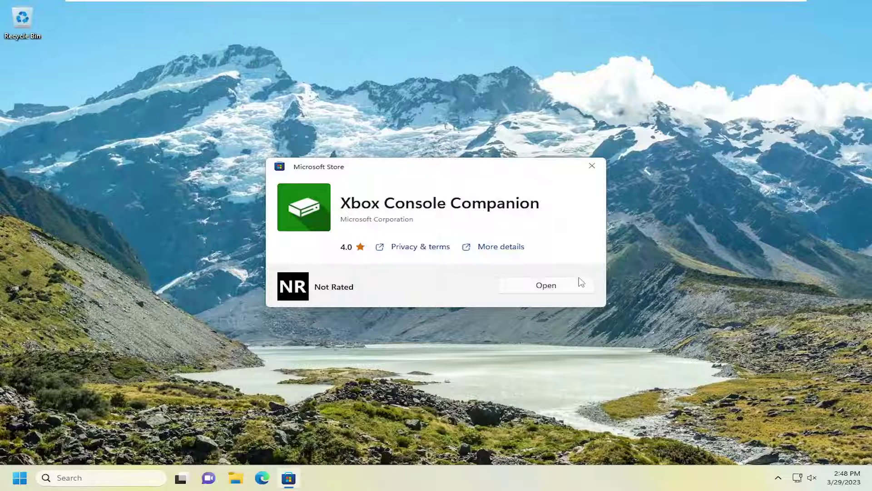
click(546, 289)
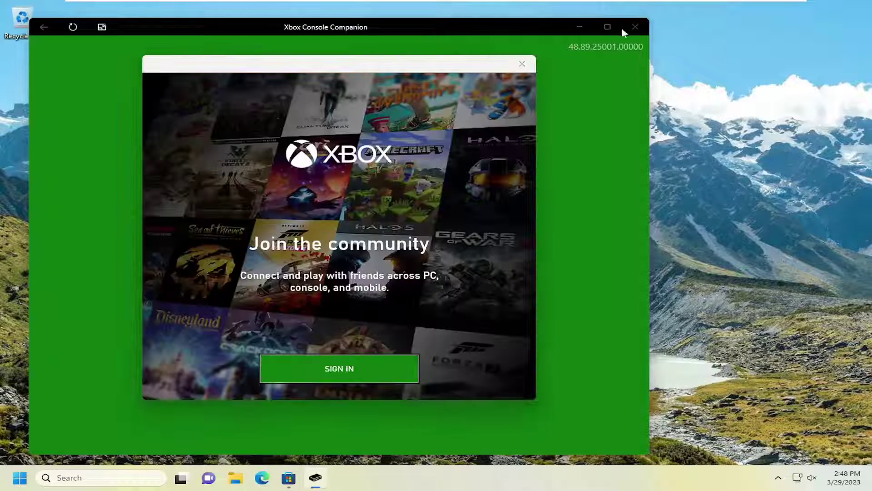